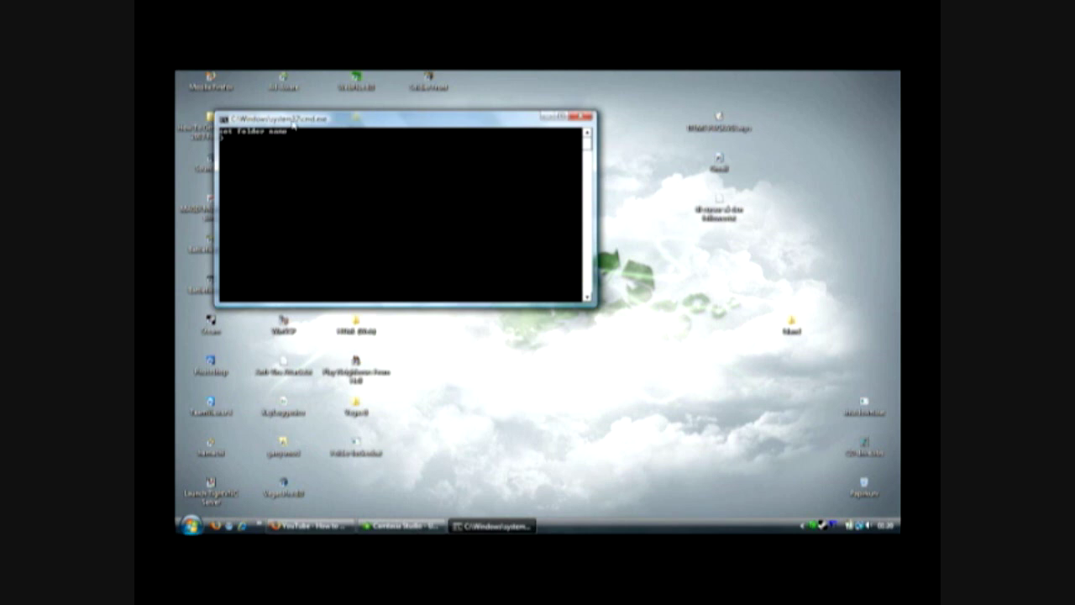
# - Reposition the locker console and enter Hallo as the folder name
pyautogui.moveTo(293, 123); pyautogui.dragTo(456, 248)
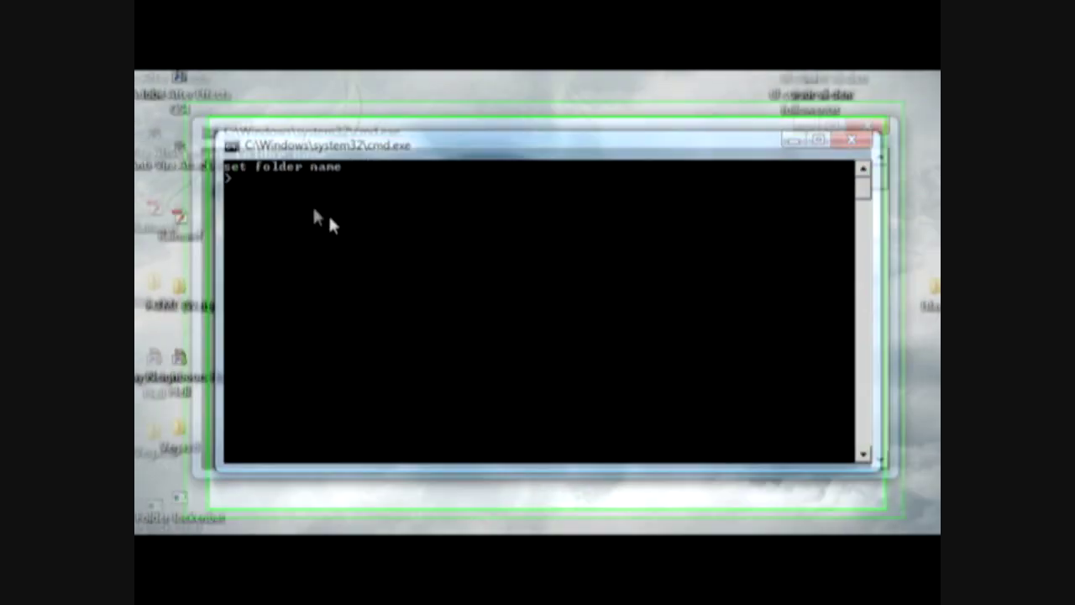
pyautogui.write('H')
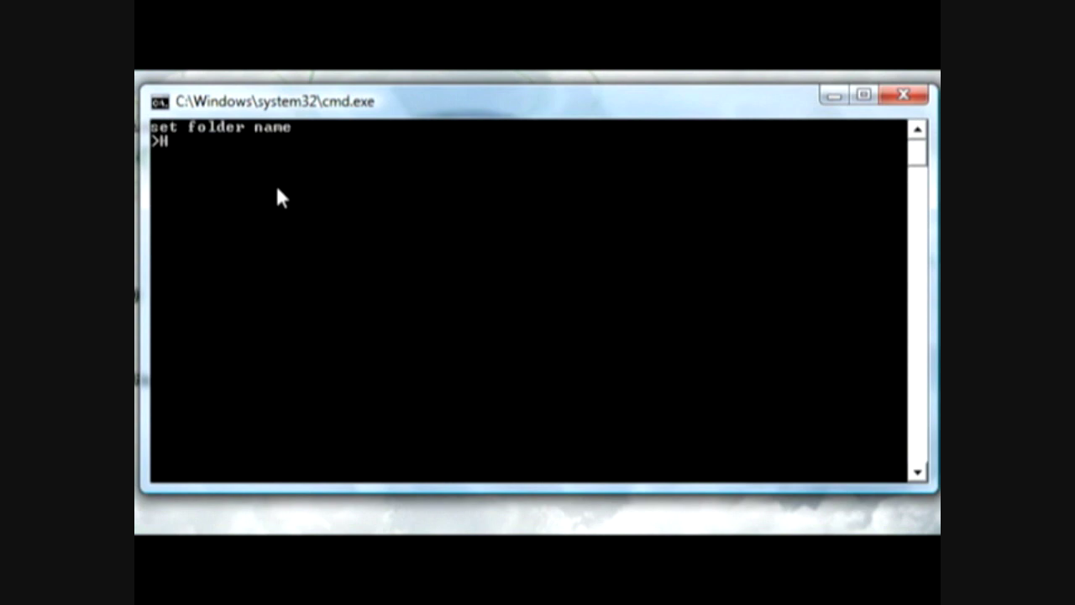
pyautogui.write('allo')
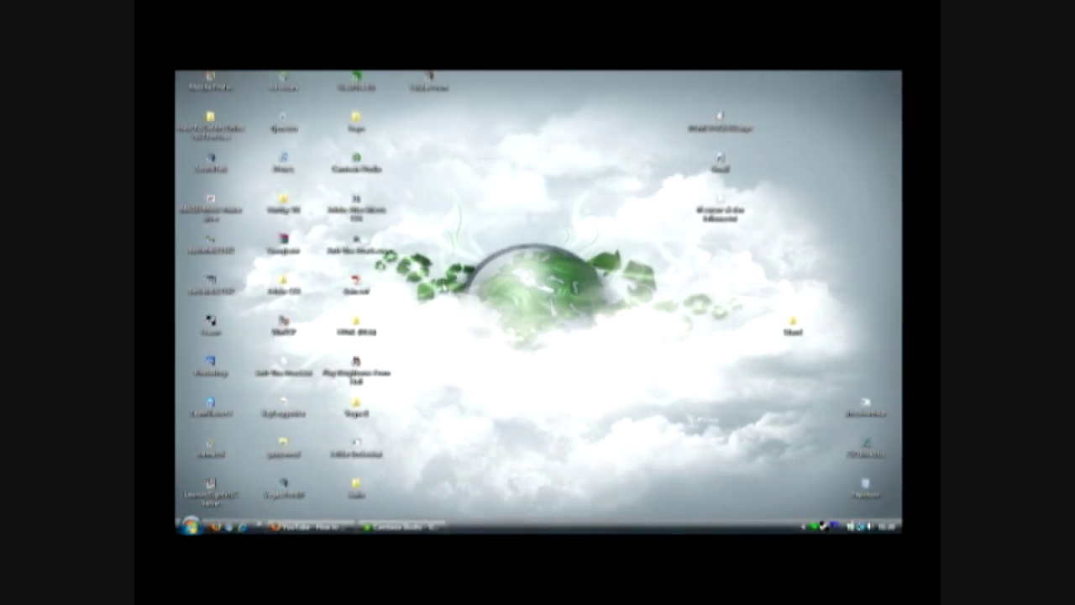
# - Rerun the locker, enter Hallo, confirm locking, and set a password for it
pyautogui.doubleClick(356, 445)
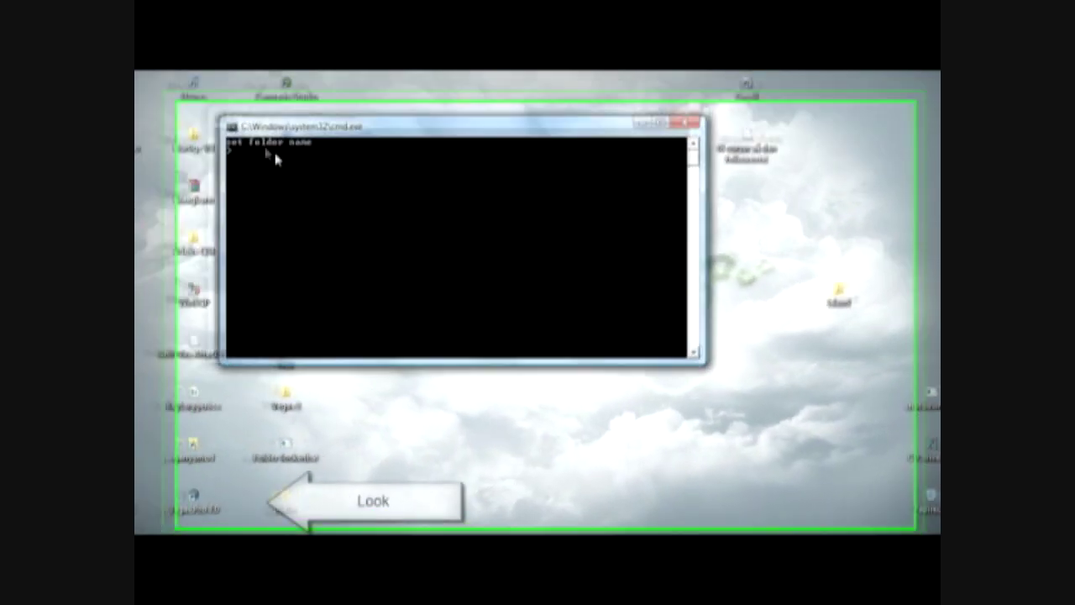
pyautogui.write('H')
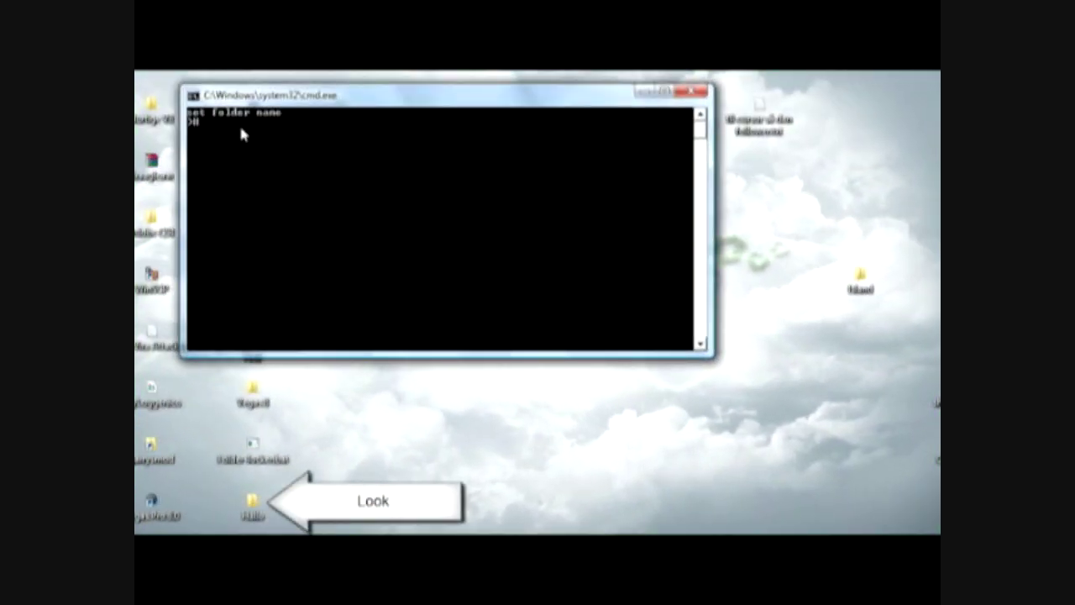
pyautogui.write('allo')
pyautogui.press('Return')
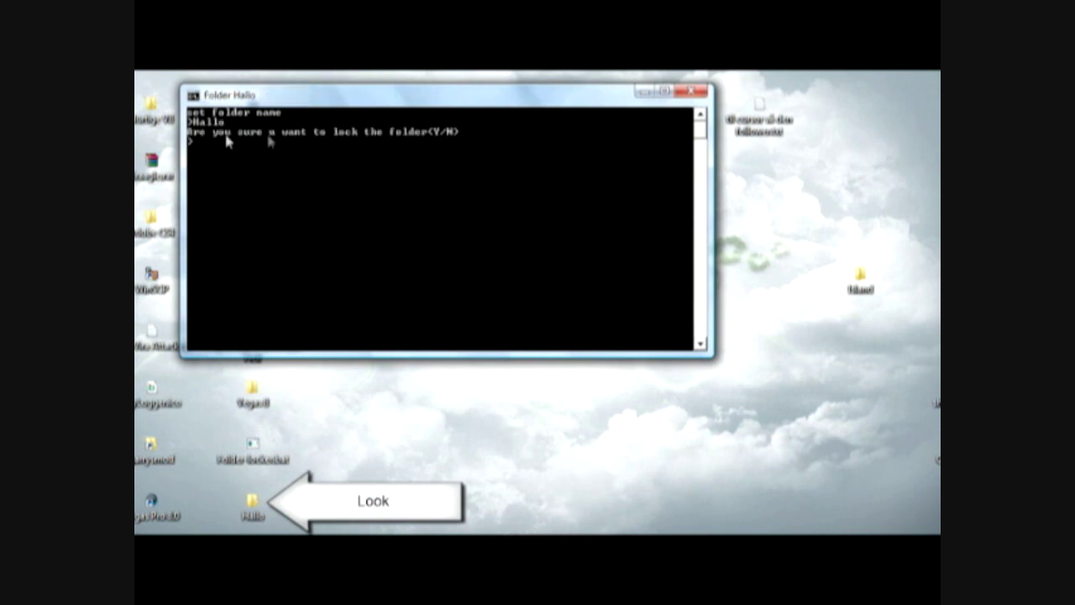
pyautogui.press('Return')
pyautogui.write('youtube')
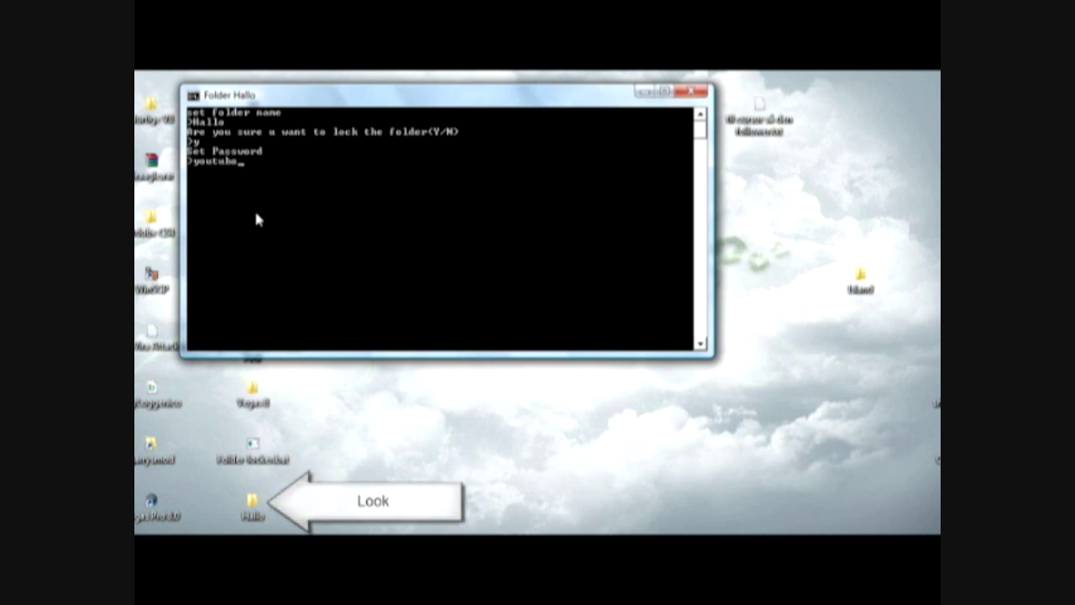
pyautogui.press('Return')
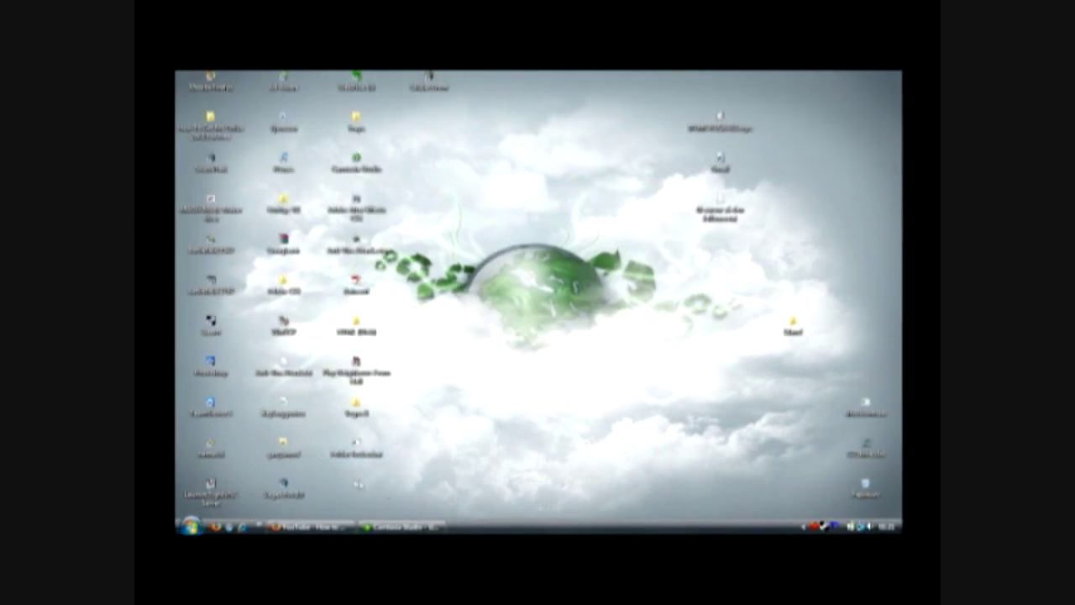
# - Give the locker Hallo and its password to restore the folder
pyautogui.moveTo(379, 494); pyautogui.dragTo(336, 508)
pyautogui.moveTo(675, 394); pyautogui.dragTo(638, 429)
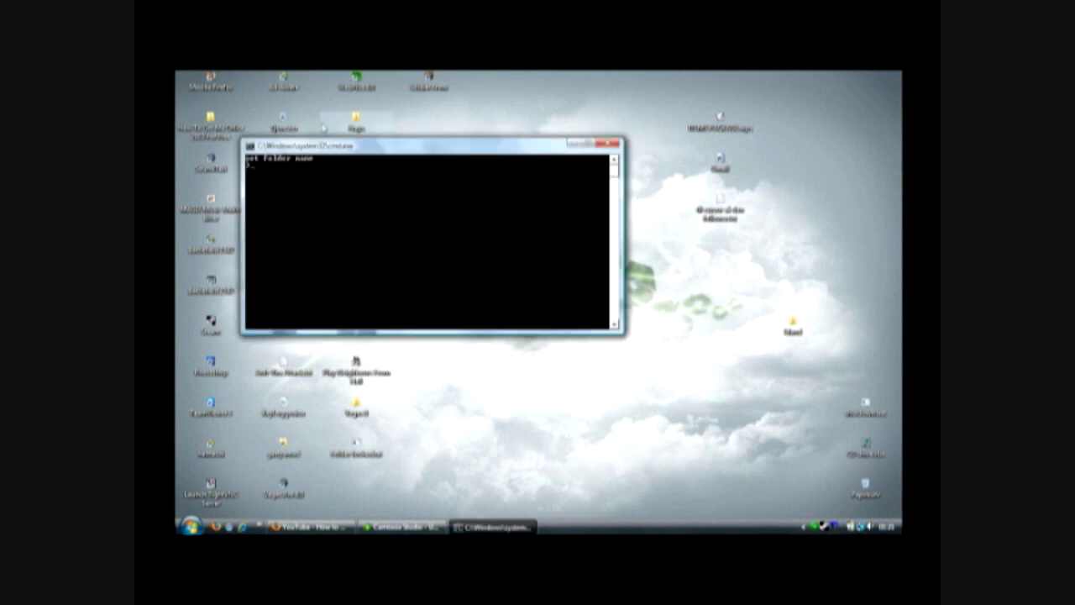
pyautogui.moveTo(322, 147); pyautogui.dragTo(461, 283)
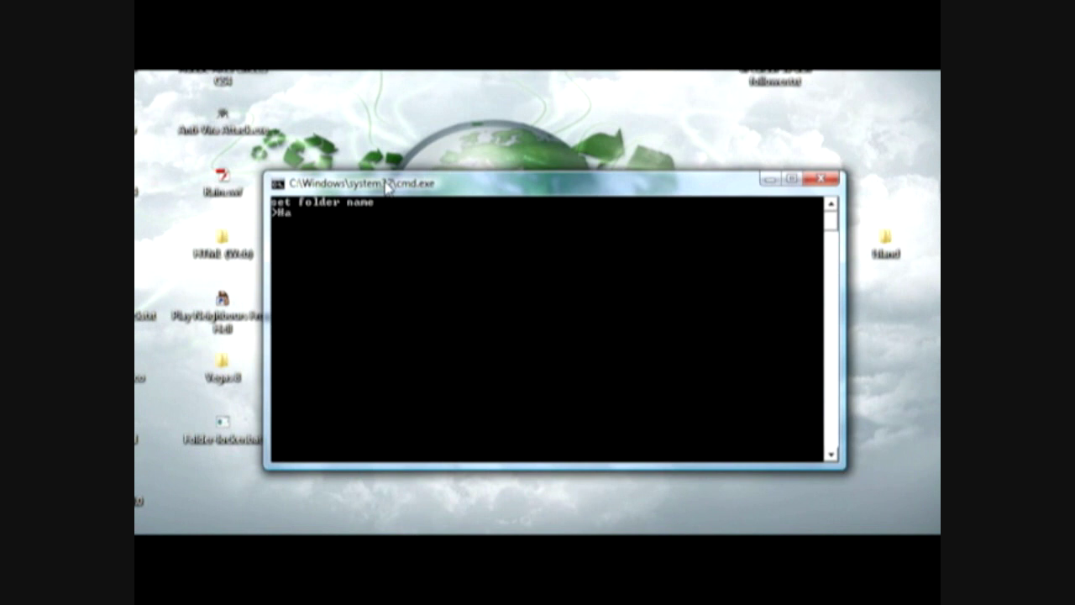
pyautogui.press('Return')
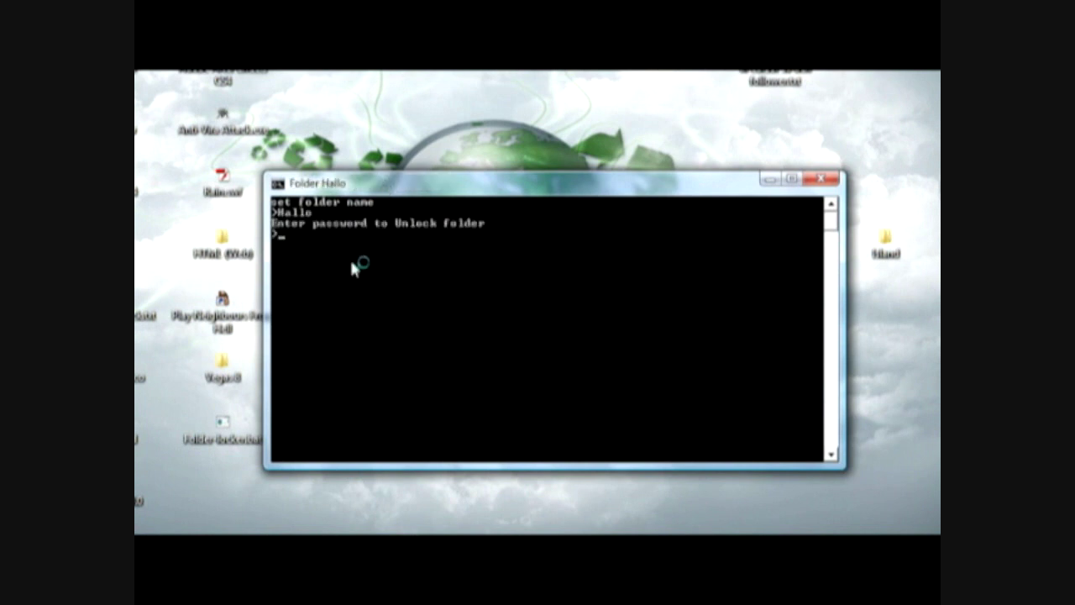
pyautogui.write('ywtube')
pyautogui.press('Return')
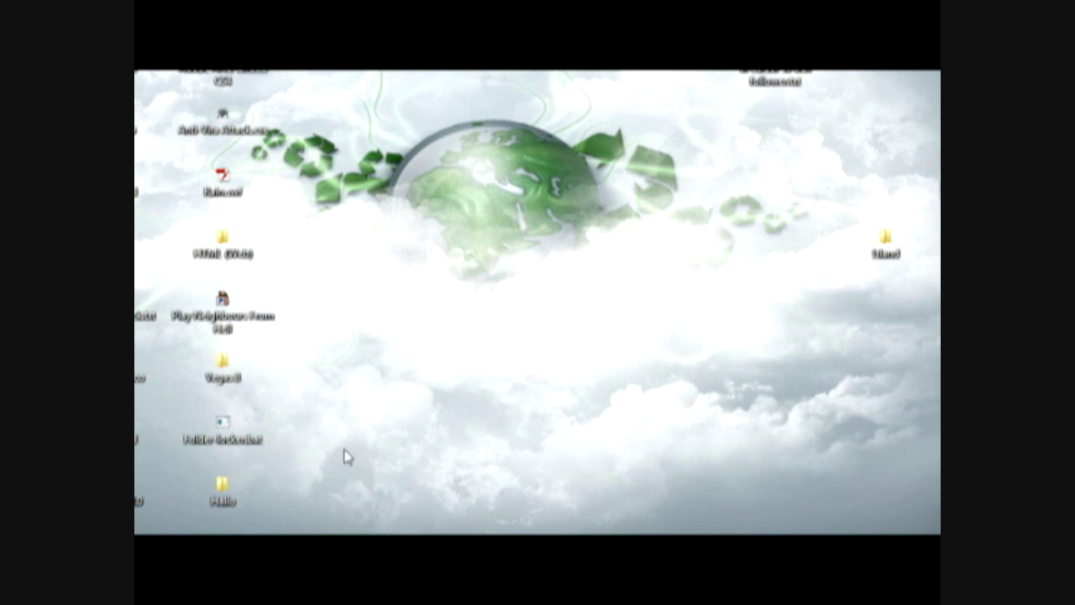
# - Move the Hallo desktop folder up near the globe and open it
pyautogui.click(223, 489)
pyautogui.moveTo(222, 489); pyautogui.dragTo(445, 244)
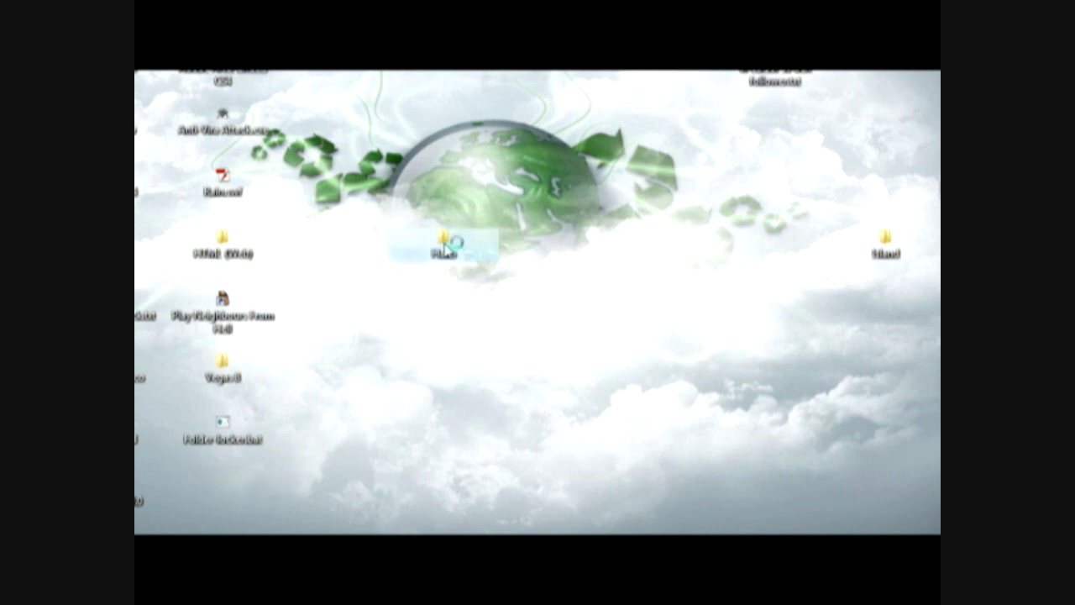
pyautogui.doubleClick(446, 248)
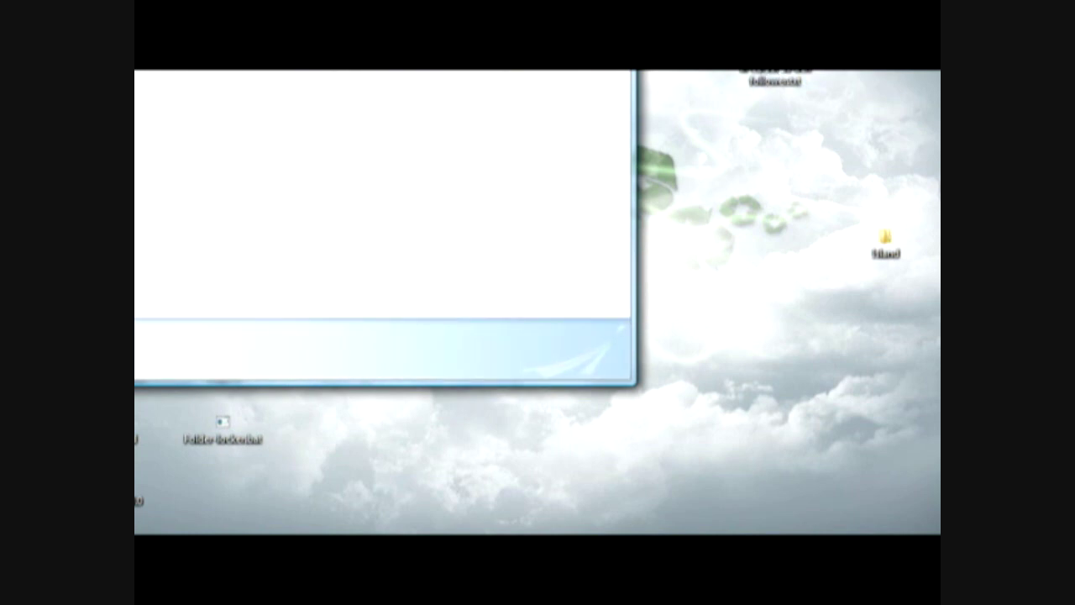
# - Create a new text document inside Hallo named Lets See
pyautogui.rightClick(201, 72)
pyautogui.moveTo(276, 336)
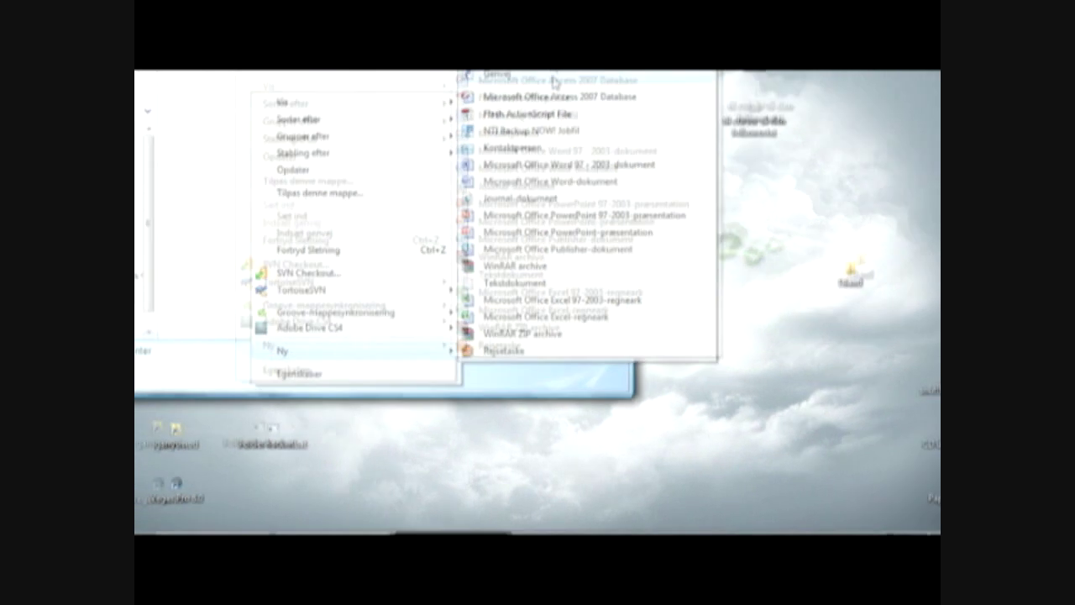
pyautogui.click(514, 282)
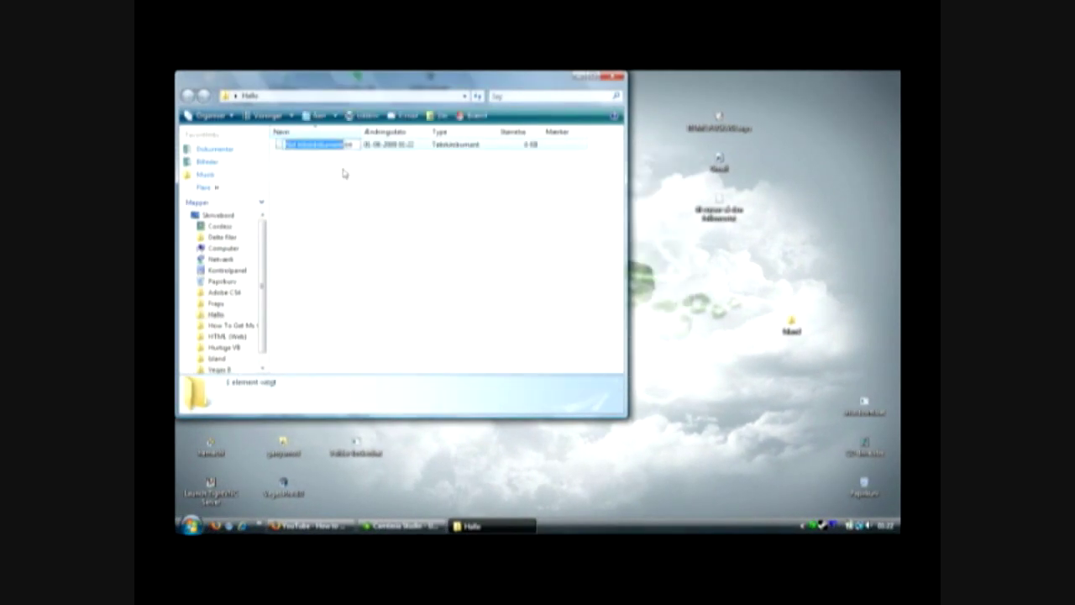
pyautogui.write('Lets Se')
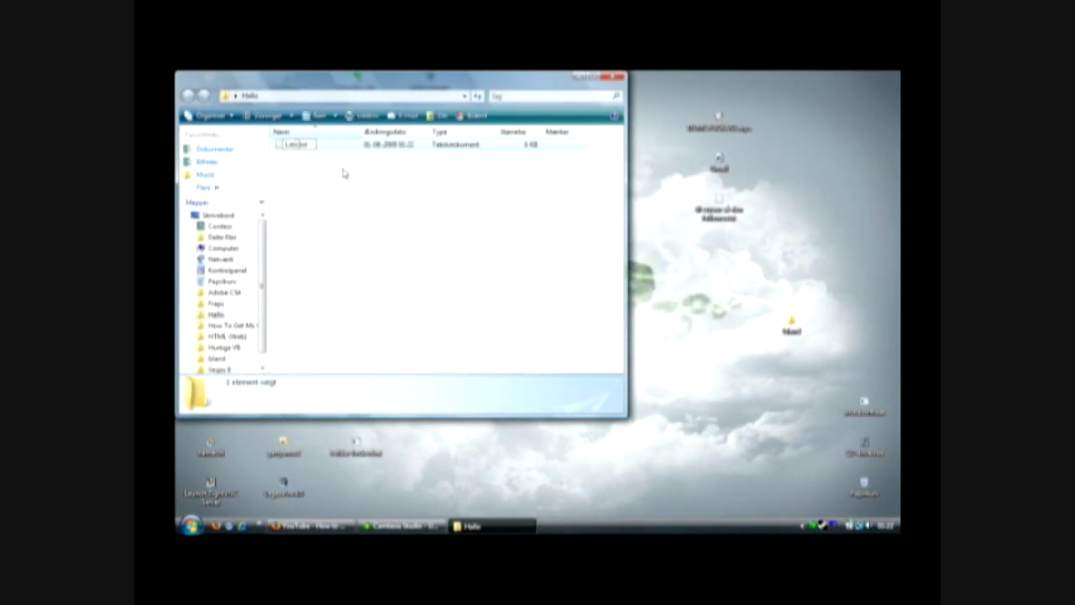
pyautogui.press('BackSpace')
pyautogui.press('BackSpace')
pyautogui.press('BackSpace')
pyautogui.press('BackSpace')
pyautogui.press('BackSpace')
pyautogui.write('ejlet')
pyautogui.press('Return')
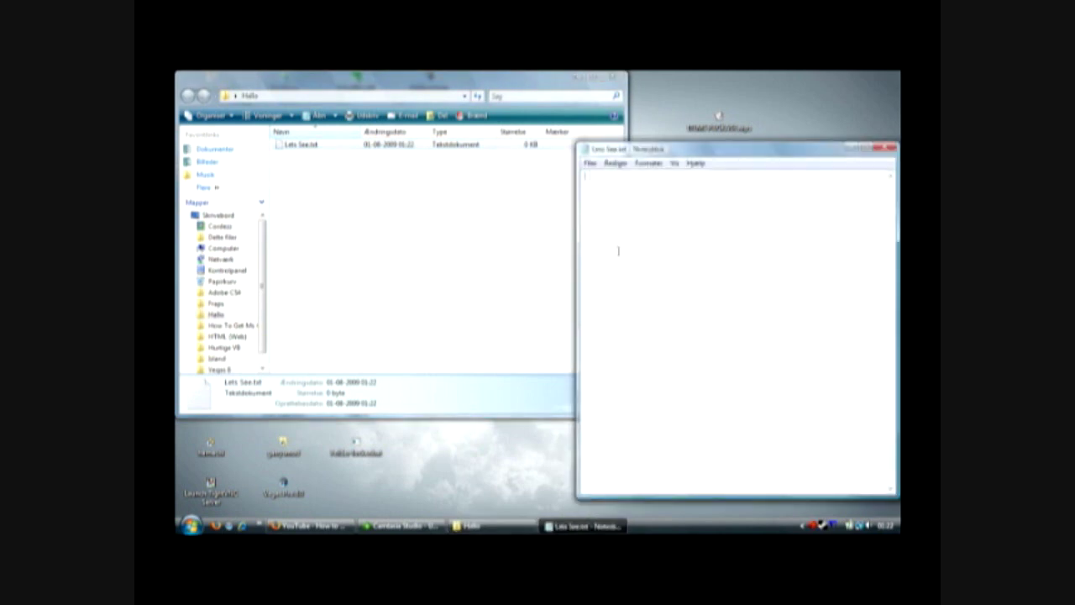
# - Write 'Lets see about it can do it with a file inside :D' and save on closing
pyautogui.write('see about')
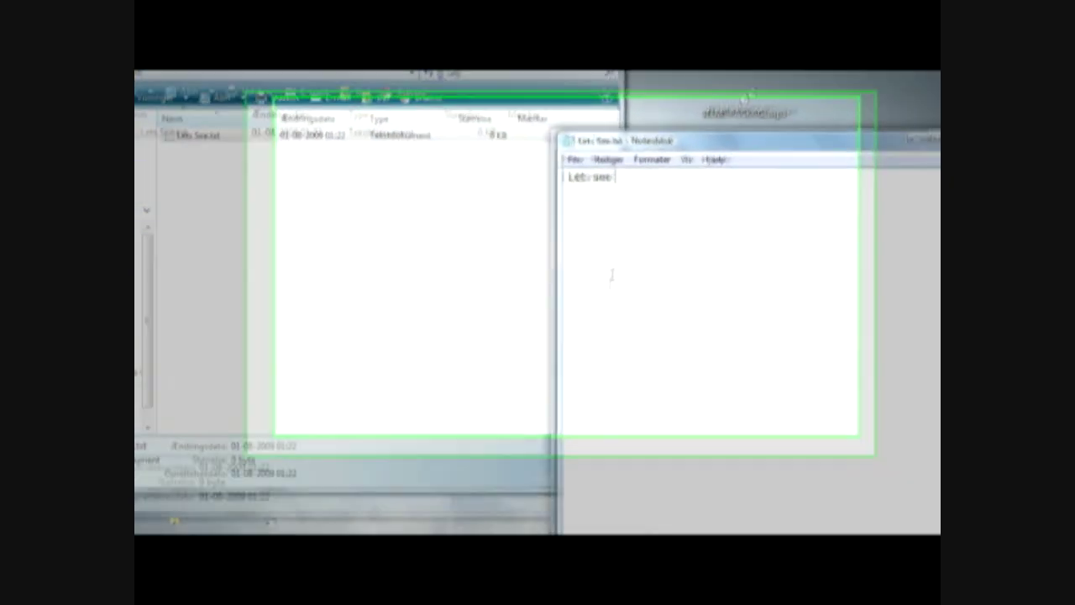
pyautogui.write(' it ')
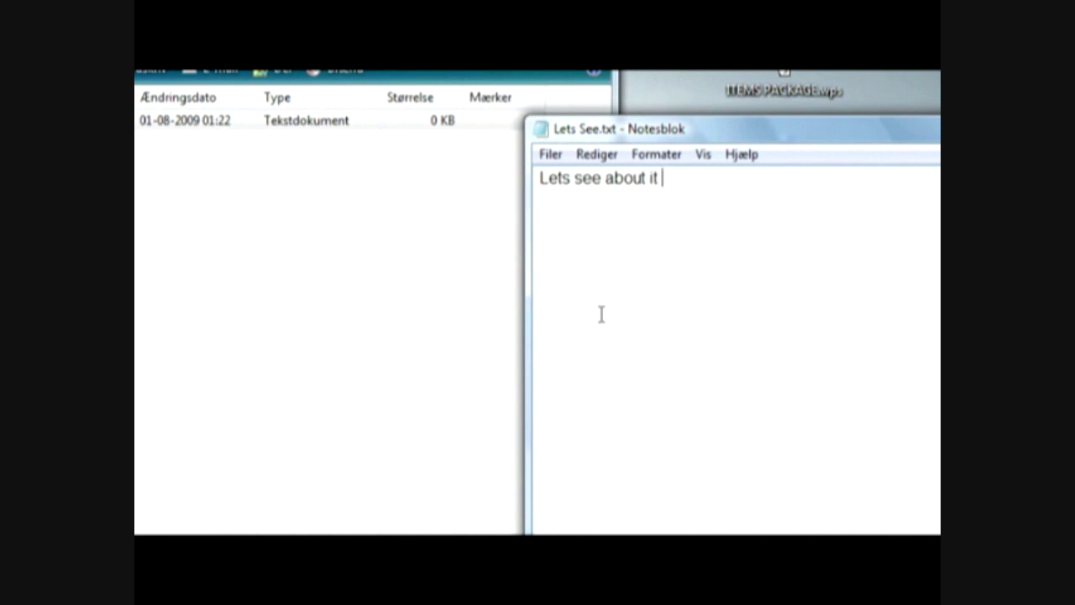
pyautogui.write('can do it with a f')
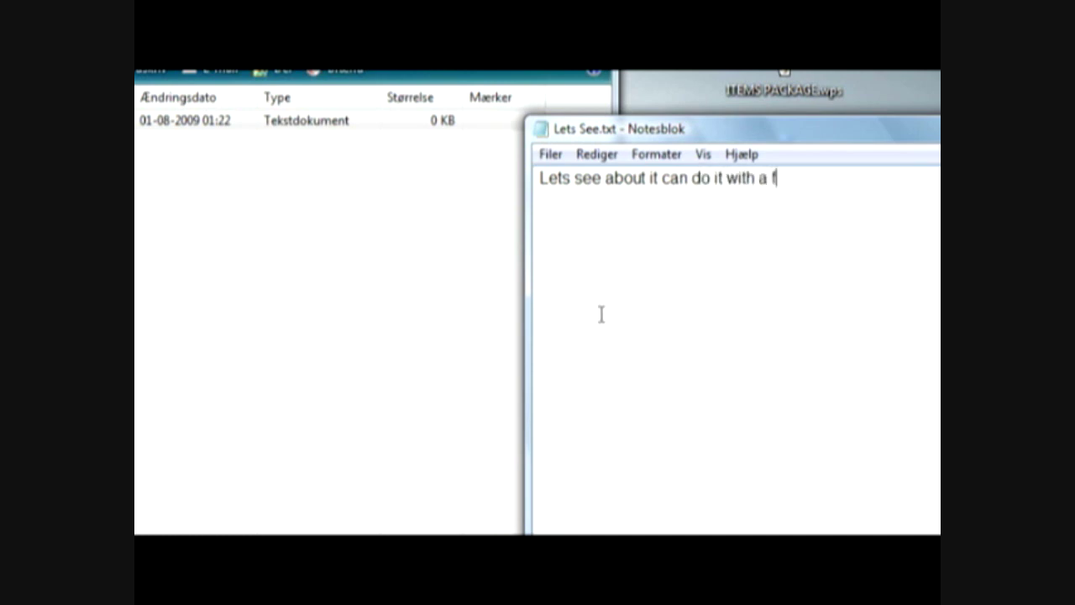
pyautogui.write('ile inside :D')
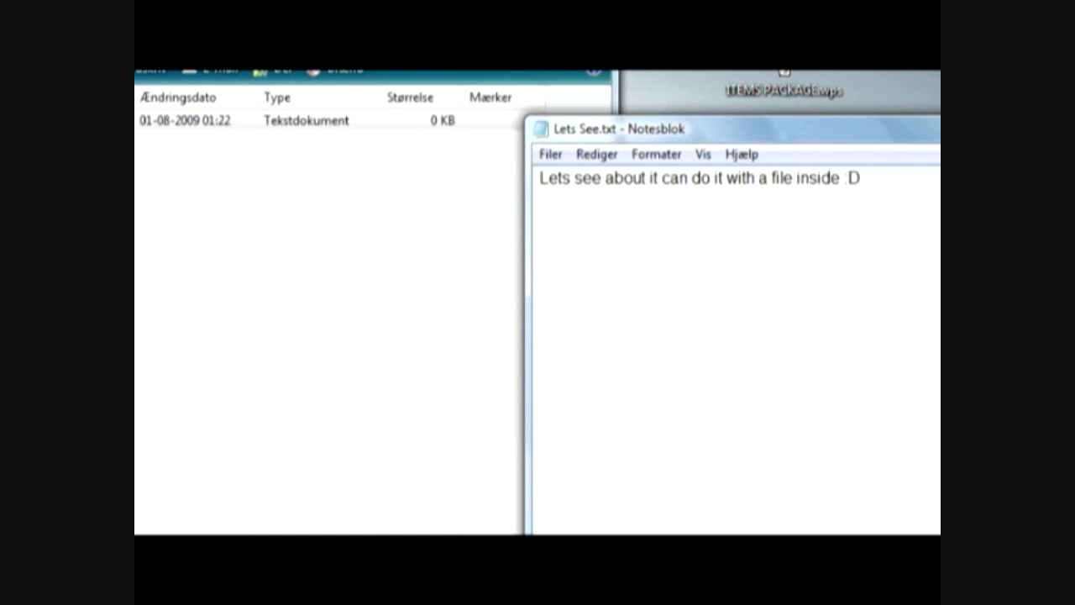
pyautogui.hotkey('alt', 'F4')
pyautogui.click(399, 430)
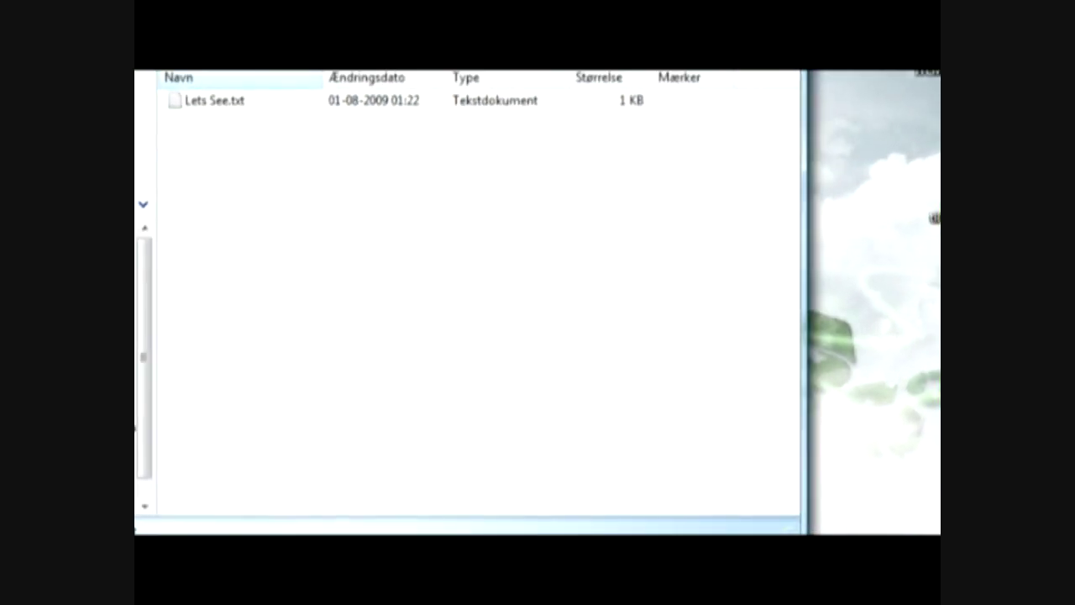
# - Move ITEMS PACKAGE.wps and shutdown.bat into Hallo, then close its window
pyautogui.moveTo(932, 218); pyautogui.dragTo(319, 233)
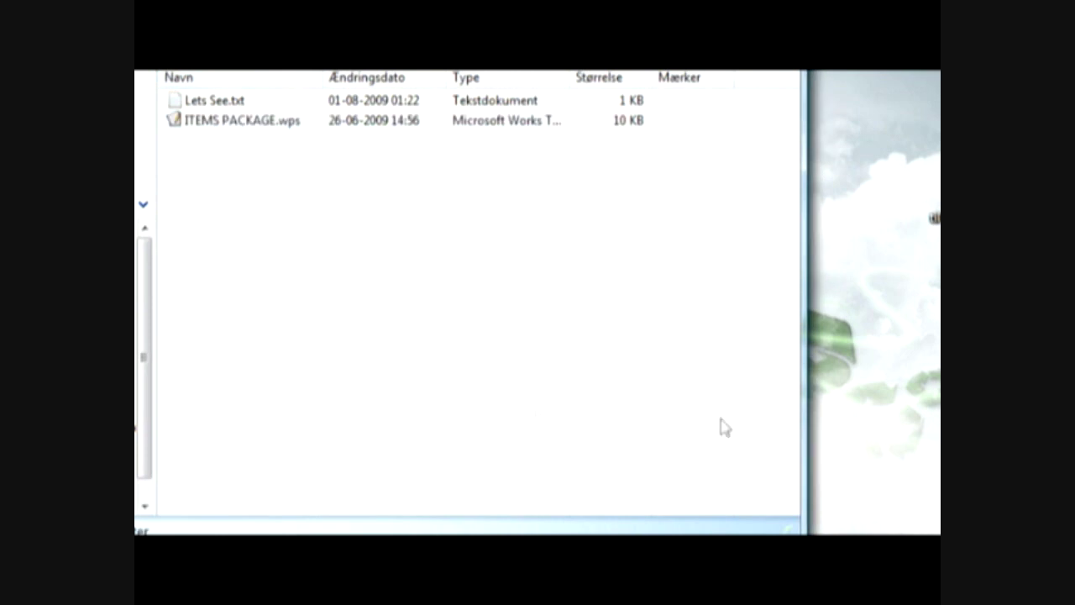
pyautogui.moveTo(703, 456); pyautogui.dragTo(252, 236)
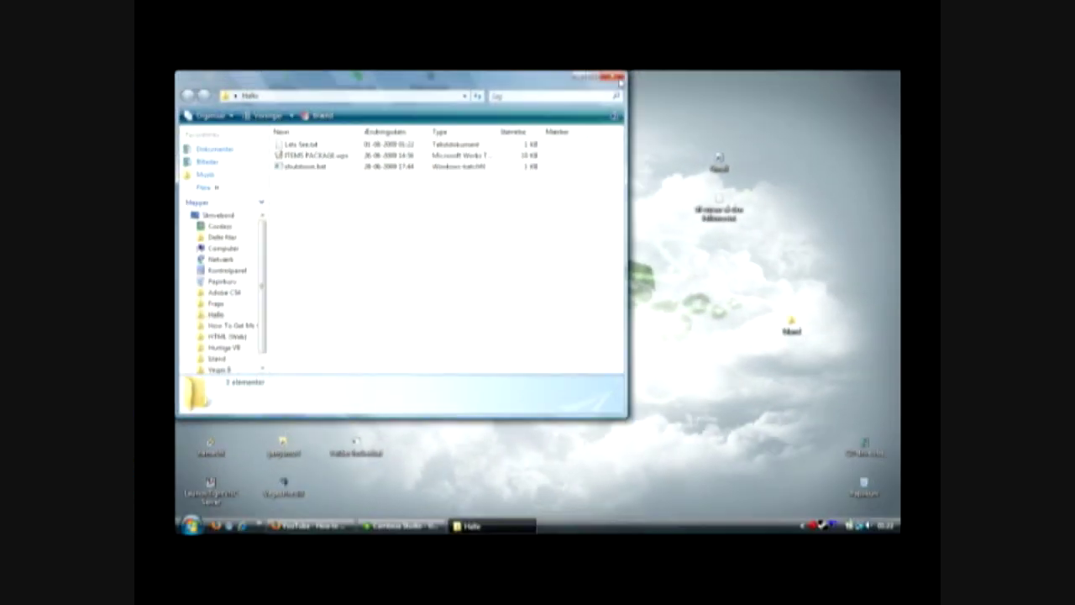
pyautogui.click(615, 77)
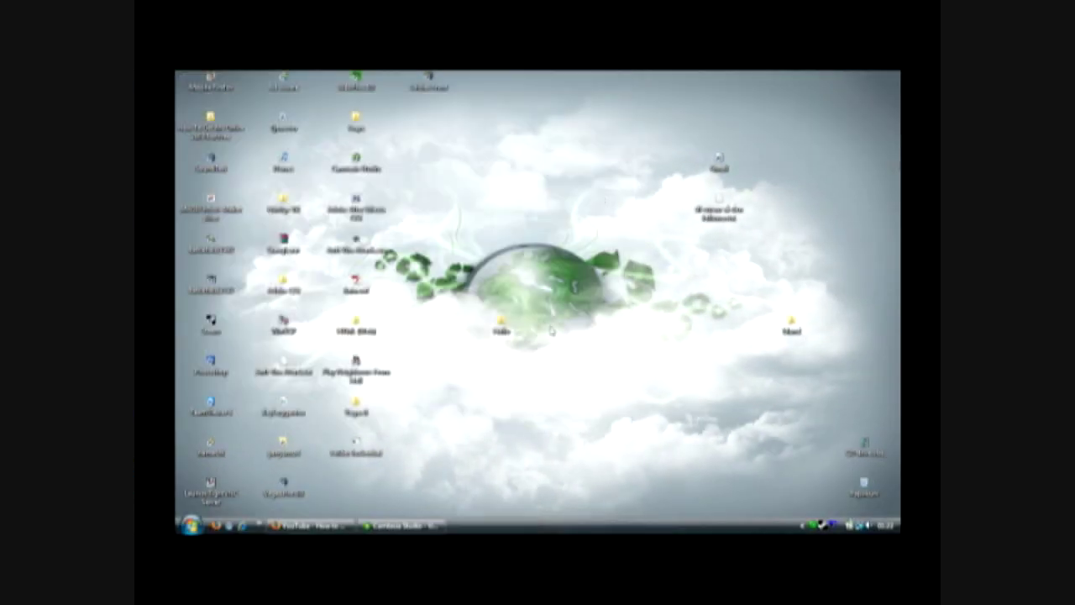
# - Reopen Hallo to check its three files, close it, and start the locker
pyautogui.doubleClick(501, 324)
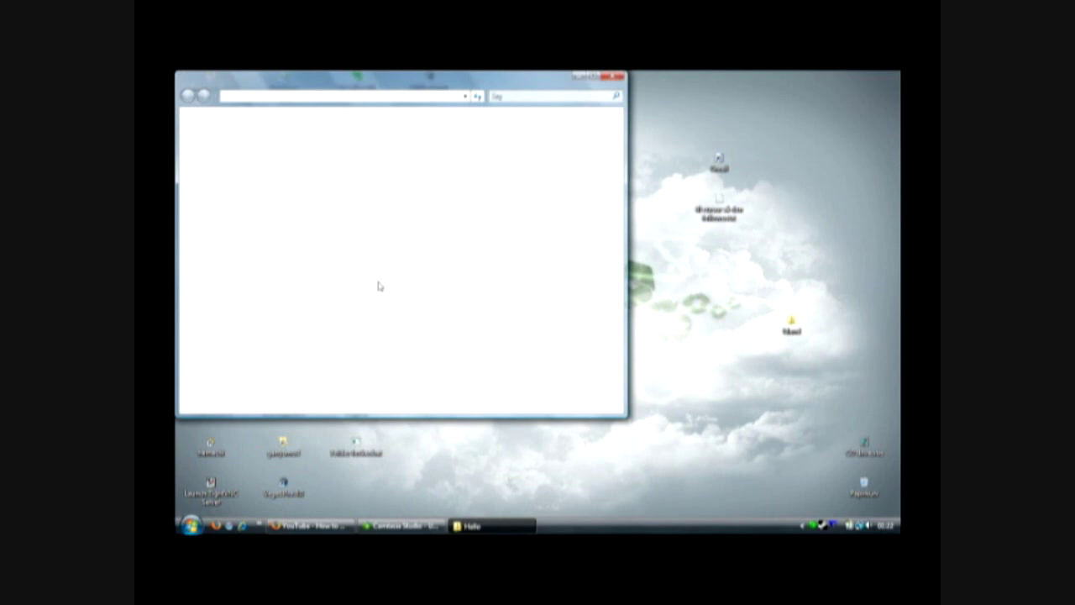
pyautogui.moveTo(311, 181); pyautogui.dragTo(411, 160)
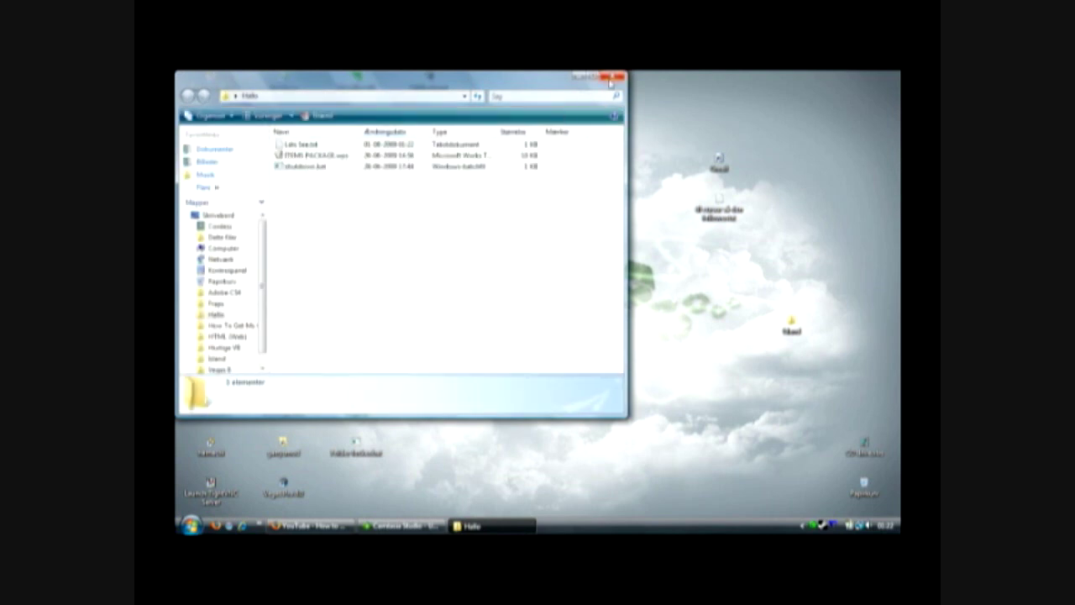
pyautogui.click(615, 77)
pyautogui.doubleClick(367, 442)
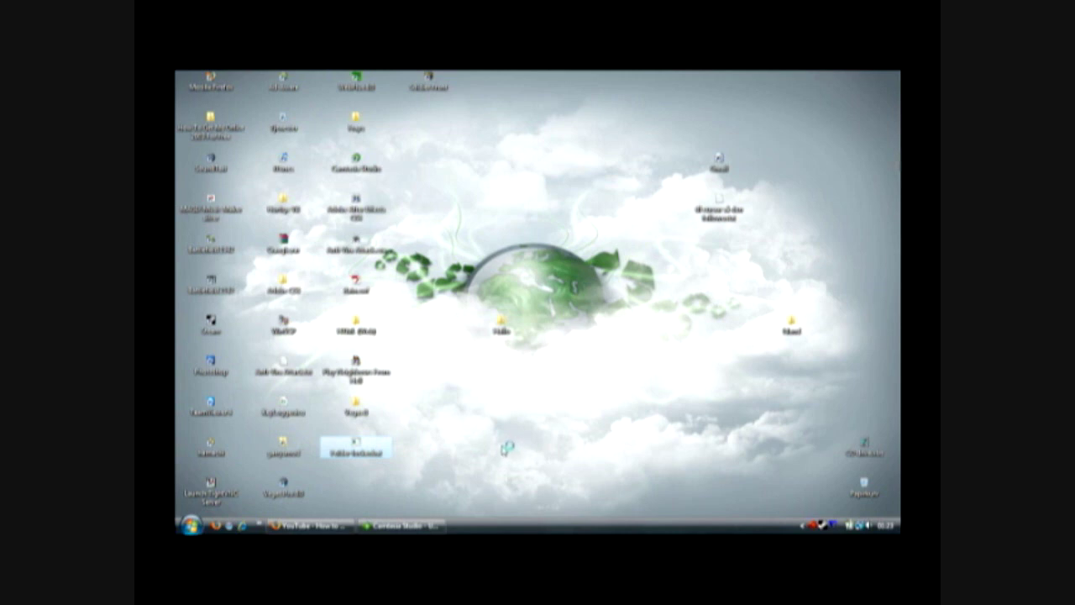
pyautogui.click(503, 446)
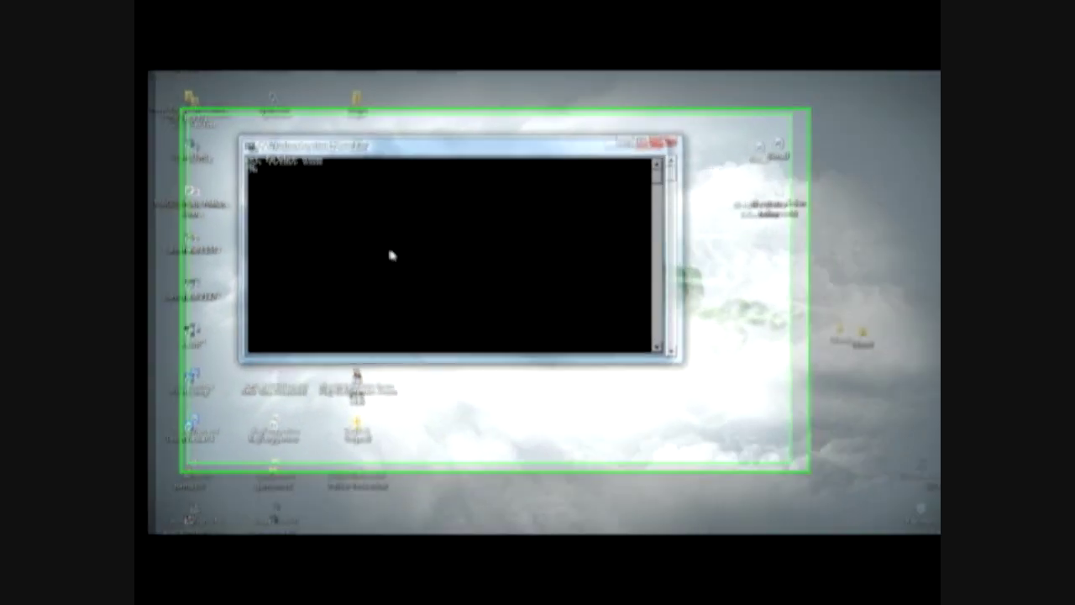
# - Lock Hallo, confirming with y and setting a new two-word password
pyautogui.write('Hallo')
pyautogui.press('Return')
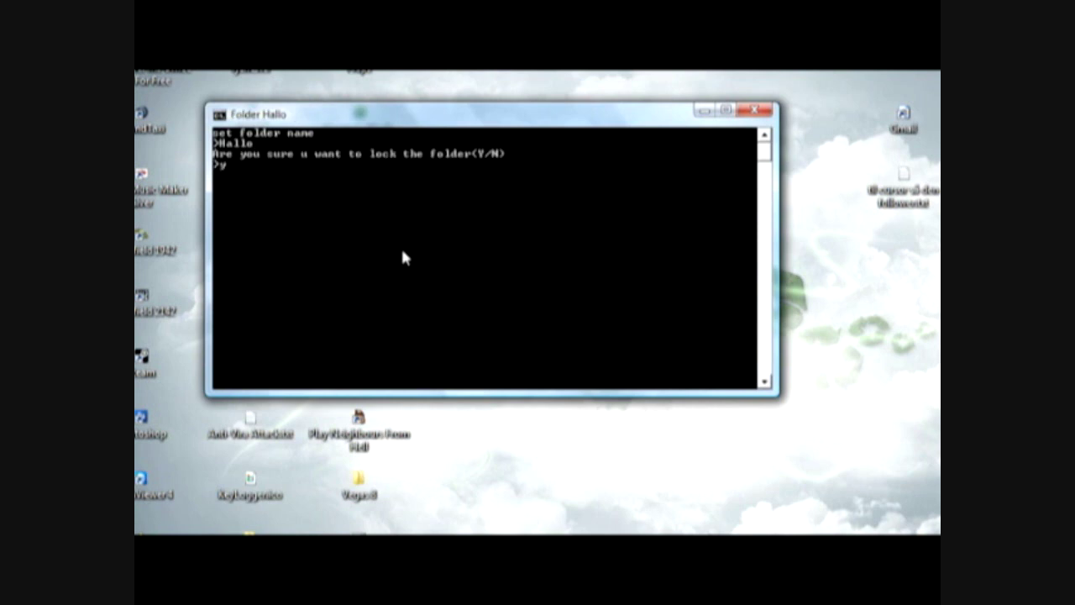
pyautogui.write('y')
pyautogui.press('Return')
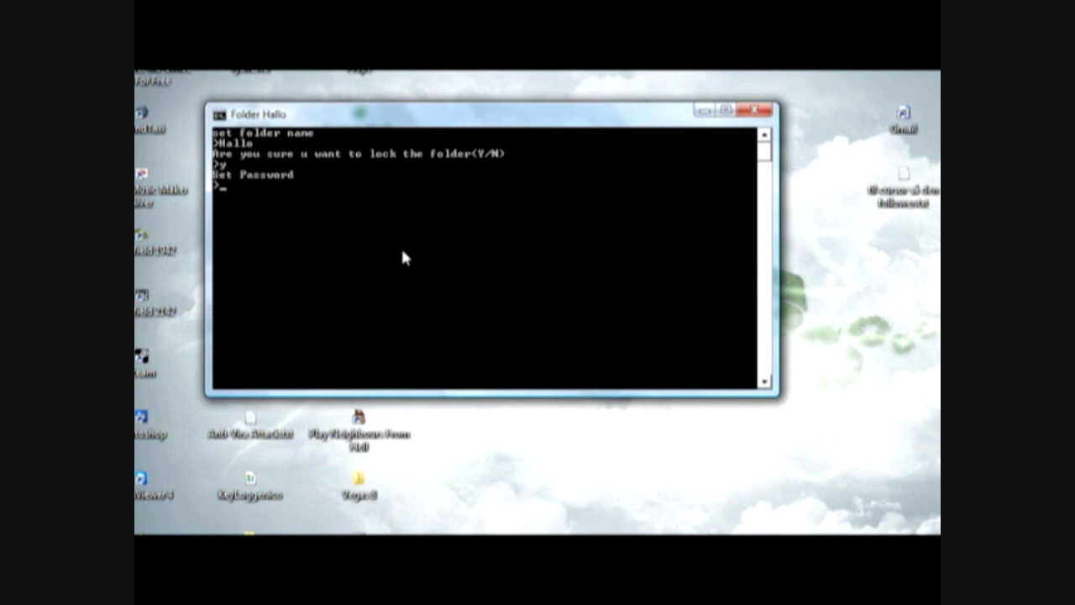
pyautogui.write('youtube test')
pyautogui.press('Return')
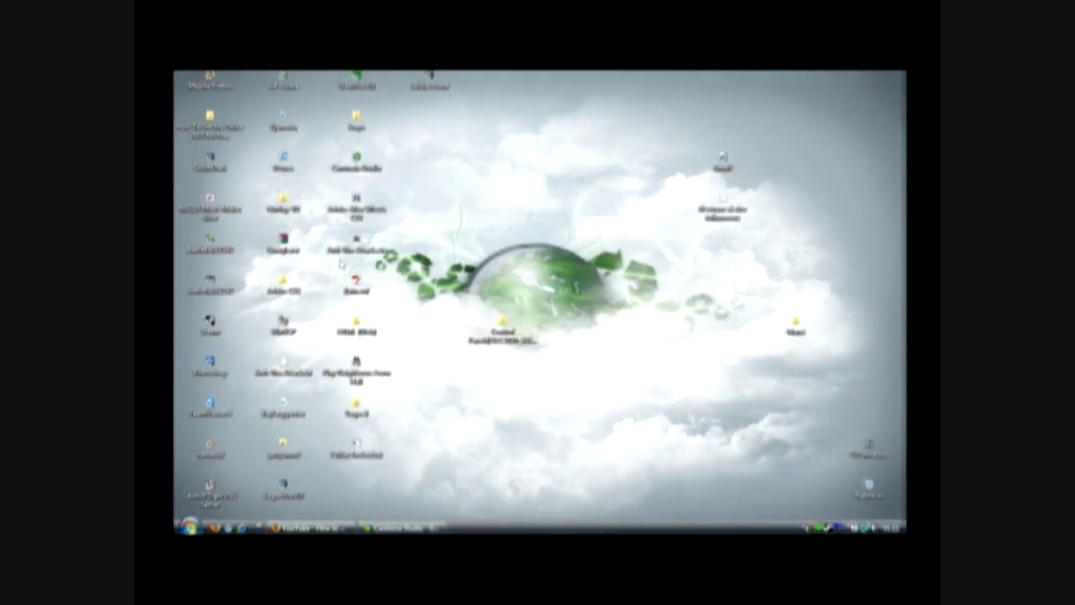
# - Show the locked folder is gone, rerun the locker, and enter Hallo
pyautogui.moveTo(412, 300); pyautogui.dragTo(470, 378)
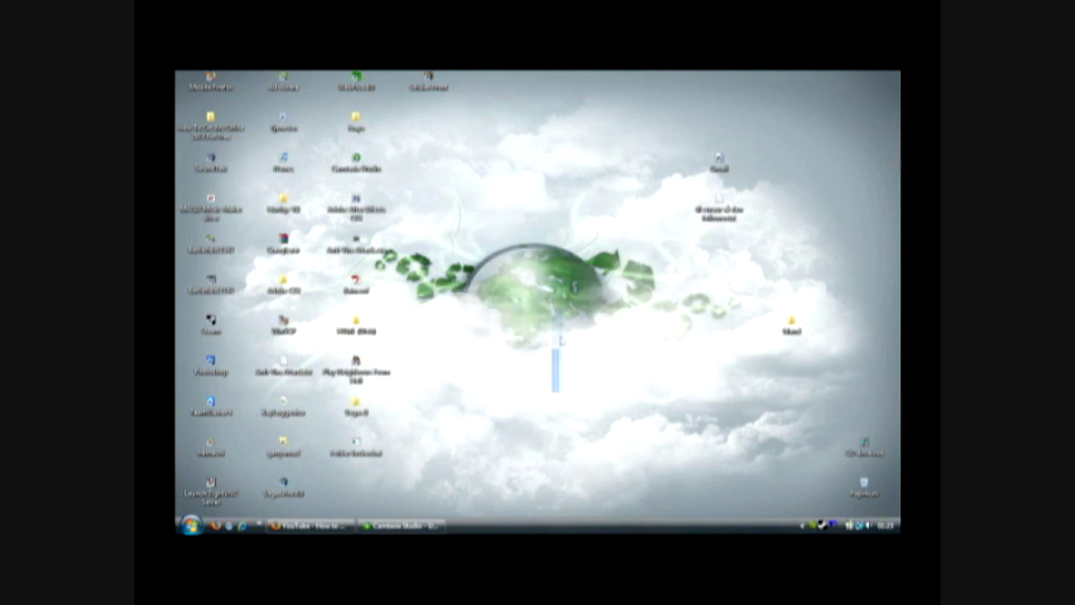
pyautogui.doubleClick(356, 453)
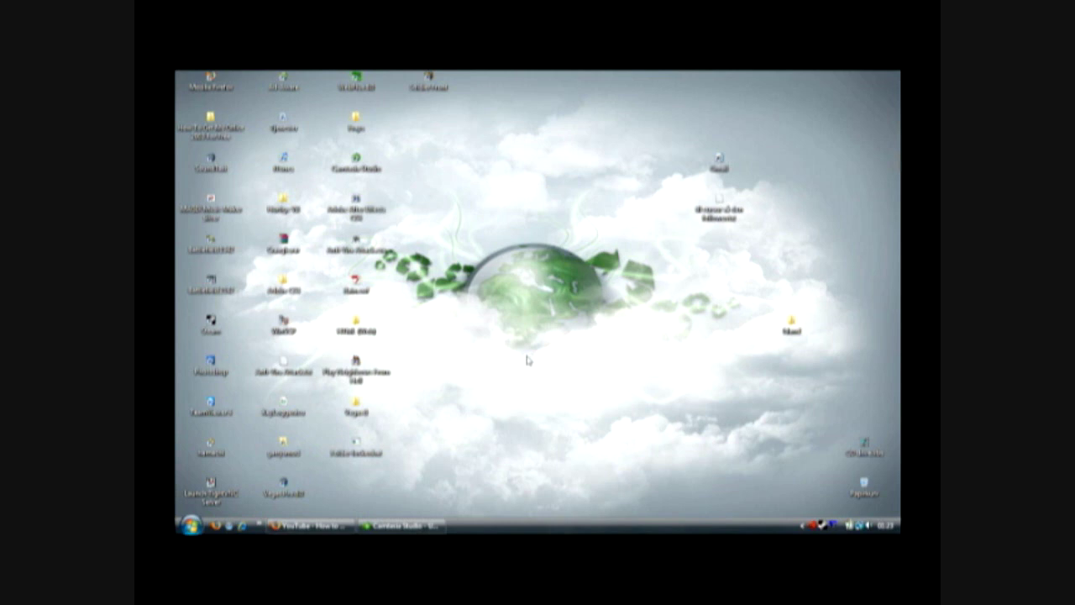
pyautogui.moveTo(377, 176); pyautogui.dragTo(318, 98)
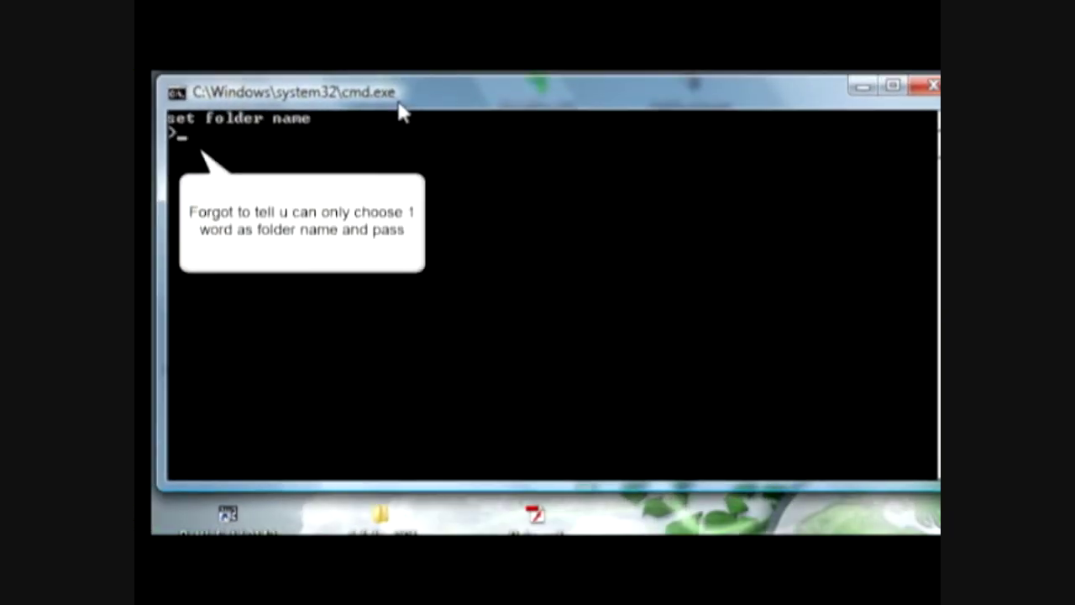
pyautogui.write('lo')
pyautogui.press('Return')
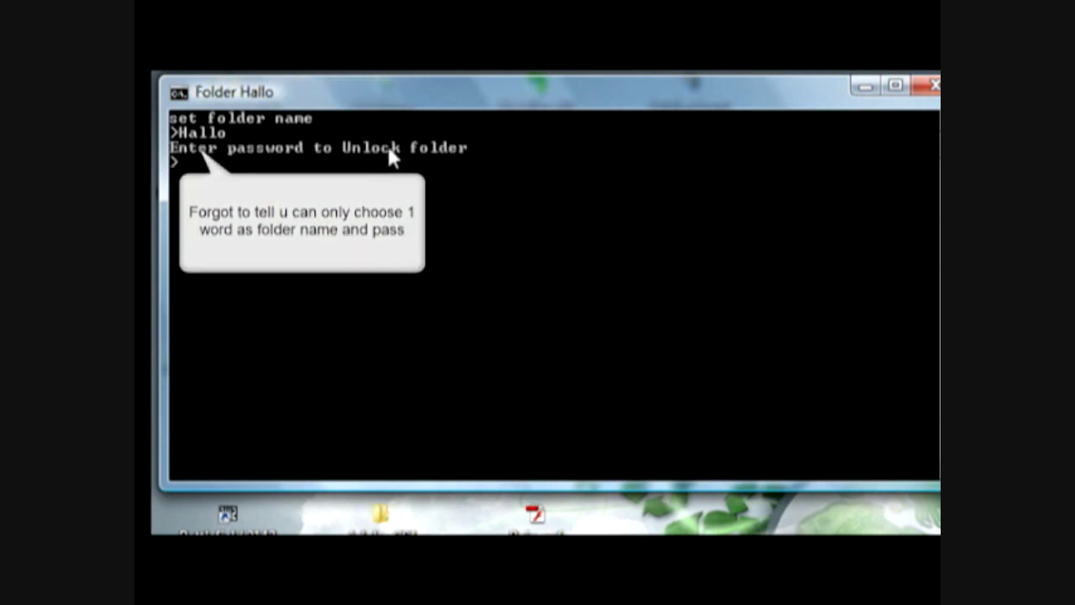
# - Enter the two-word unlock password and check the folder stays hidden
pyautogui.write('youtube test')
pyautogui.press('Return')
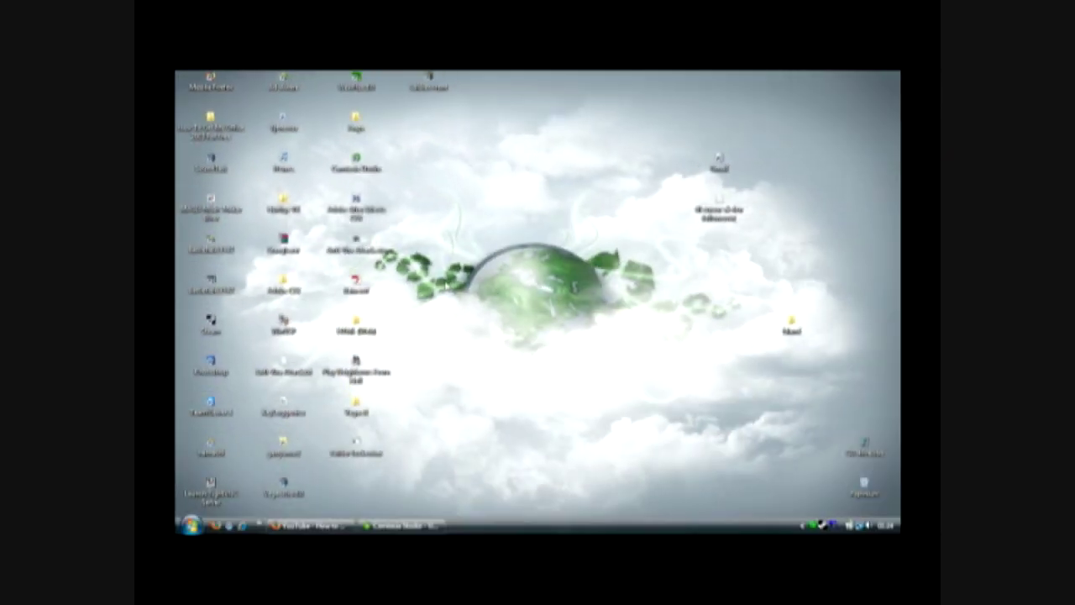
pyautogui.moveTo(446, 247); pyautogui.dragTo(572, 356)
pyautogui.moveTo(683, 445); pyautogui.dragTo(561, 282)
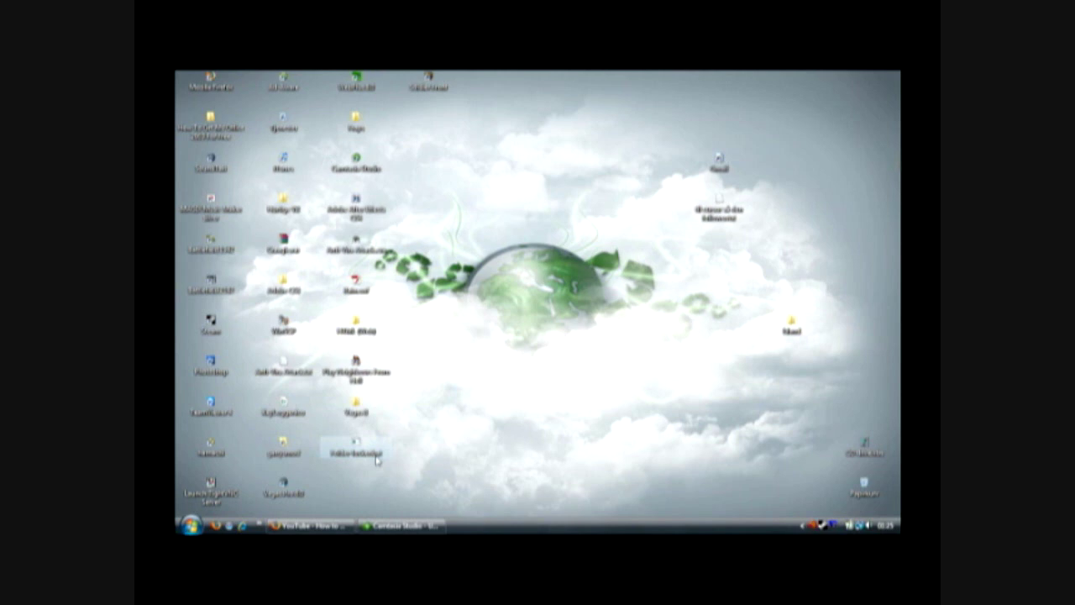
# - Unlock Hallo through the locker, then open Lets See.txt from the restored folder
pyautogui.doubleClick(376, 458)
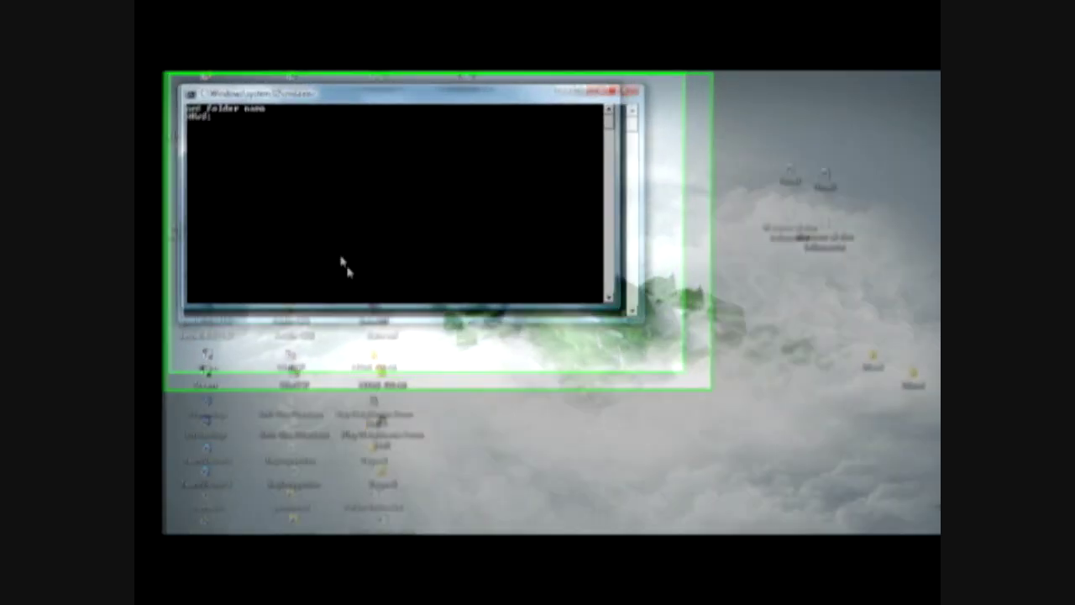
pyautogui.write('Hallo')
pyautogui.press('Return')
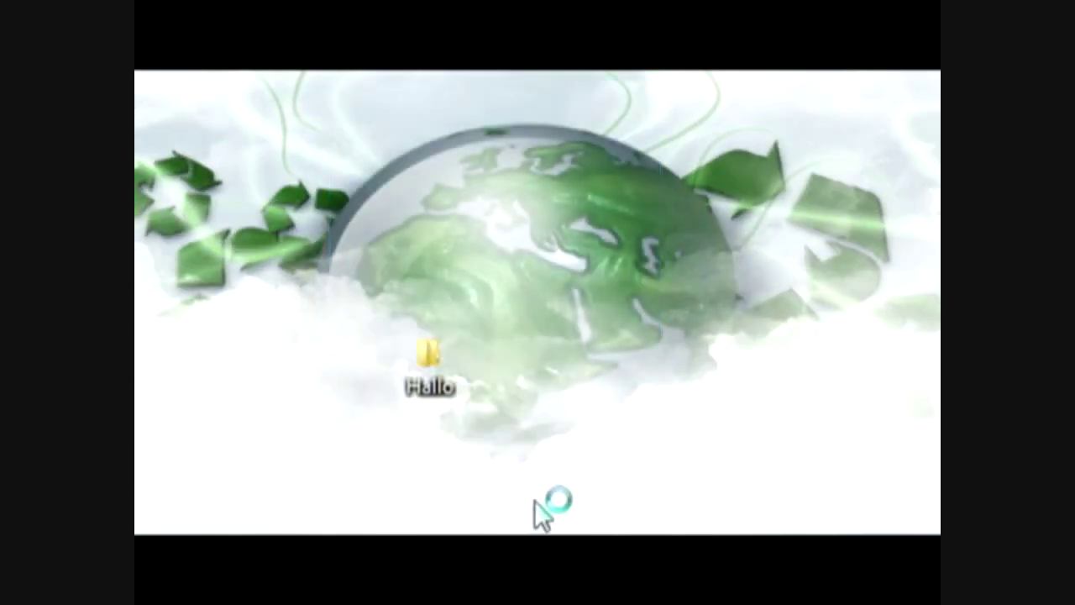
pyautogui.moveTo(537, 526); pyautogui.dragTo(384, 300)
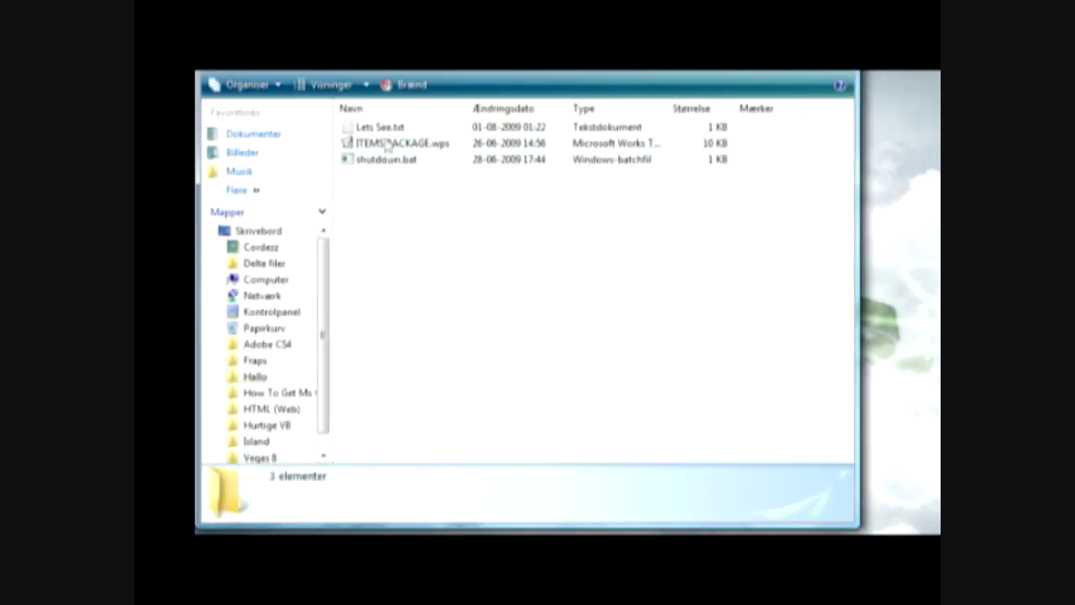
pyautogui.click(382, 129)
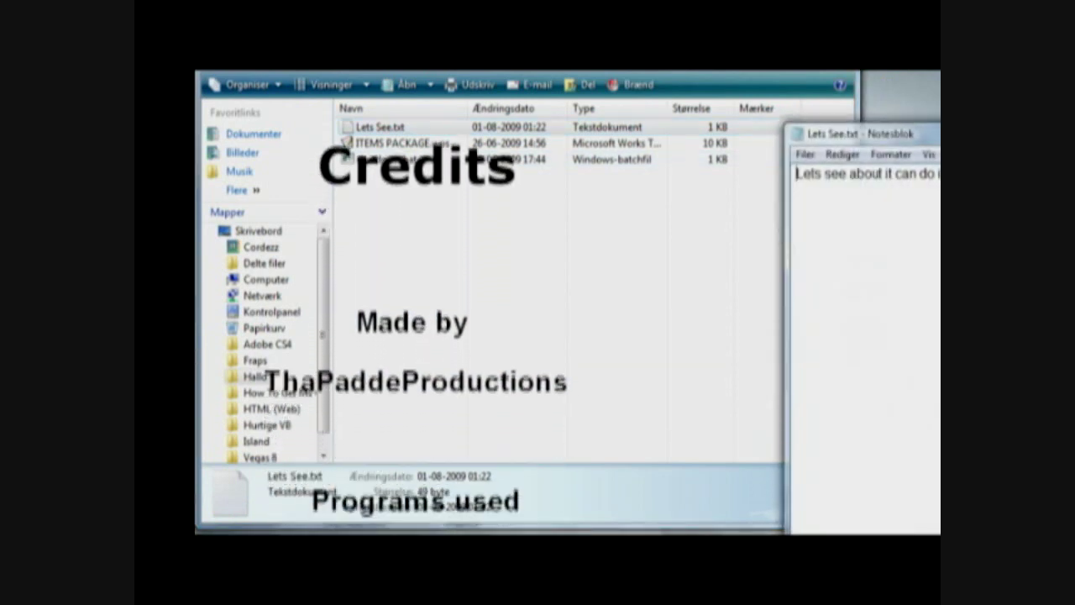
# - Overwrite the note's text with 'Worked :D' and select the new line
pyautogui.hotkey('ctrl', 'a')
pyautogui.write('Worked :D')
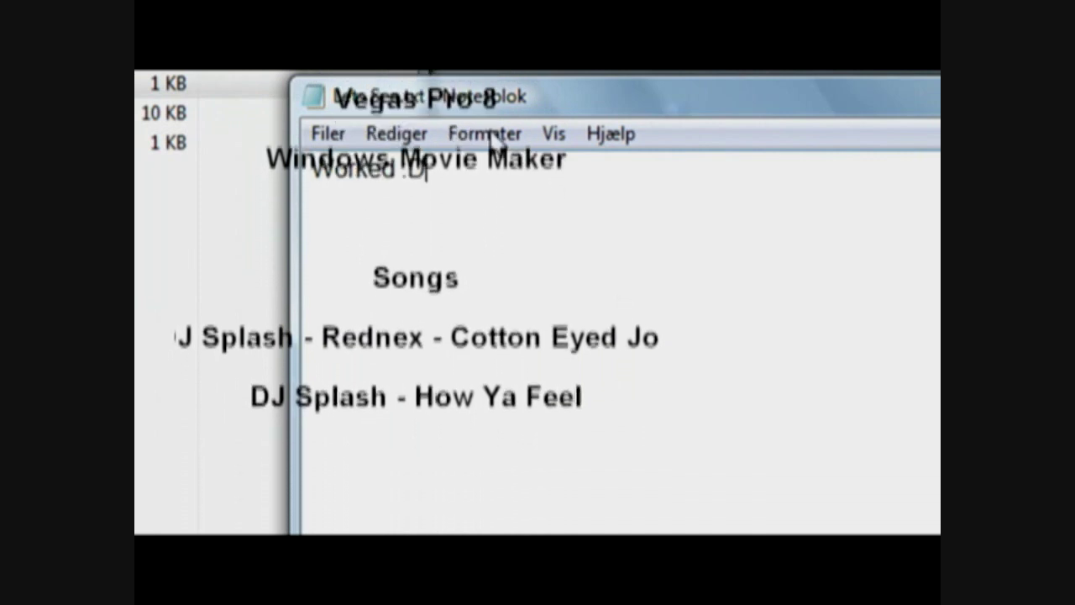
pyautogui.moveTo(487, 165); pyautogui.dragTo(204, 173)
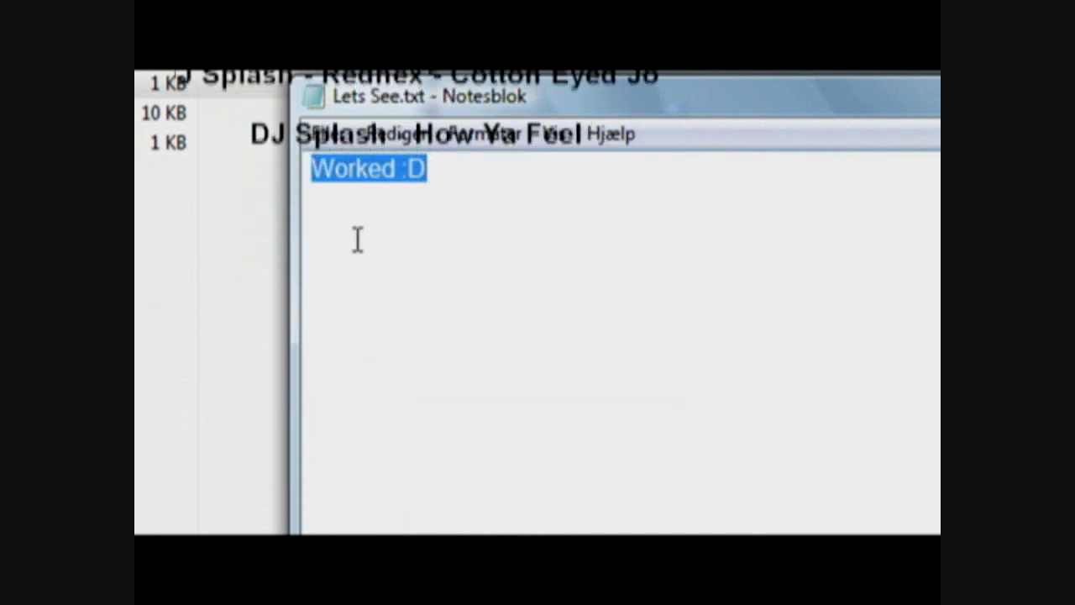